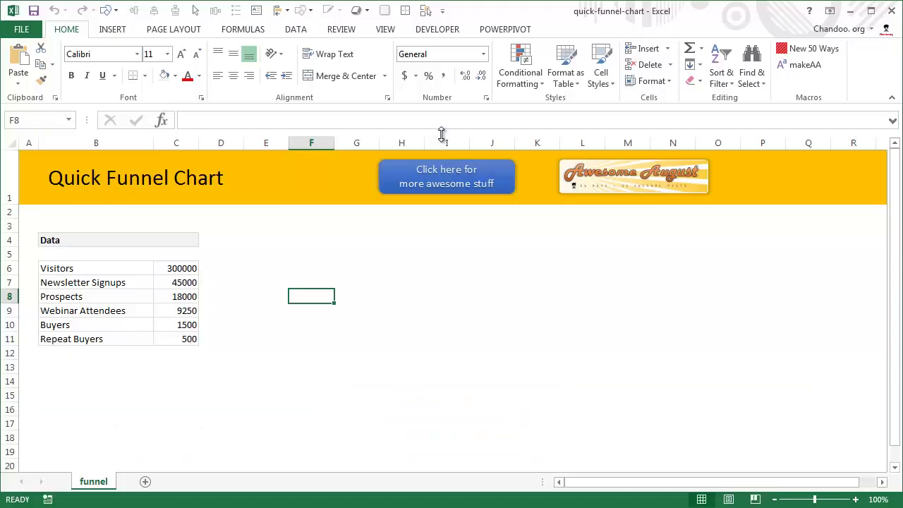
Select the funnel stage counts in column C, try the chart options, then drop the chart idea
left_click(79, 268)
left_click_drag(190, 358, 191, 340)
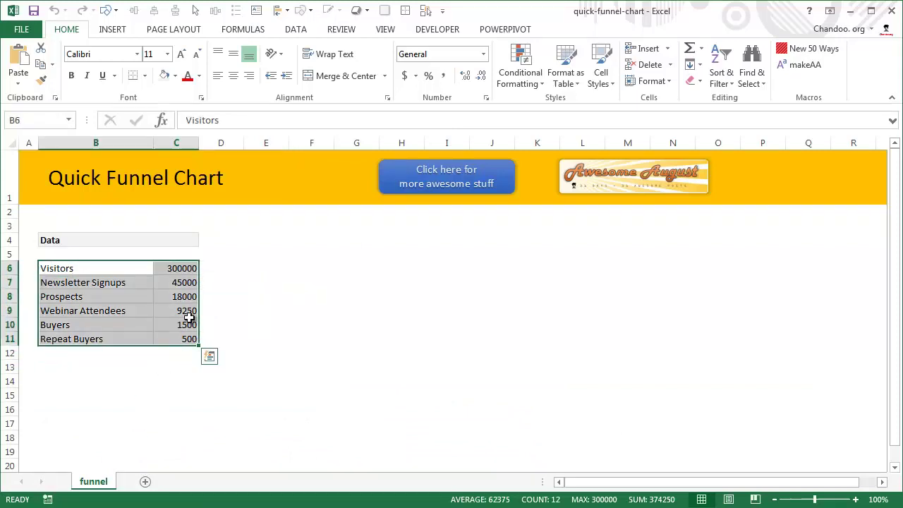
left_click(186, 268)
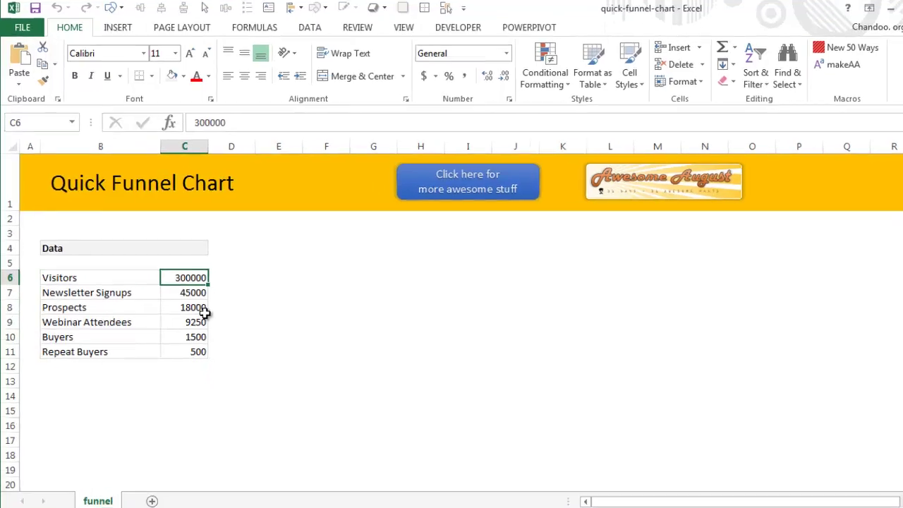
left_click(180, 339)
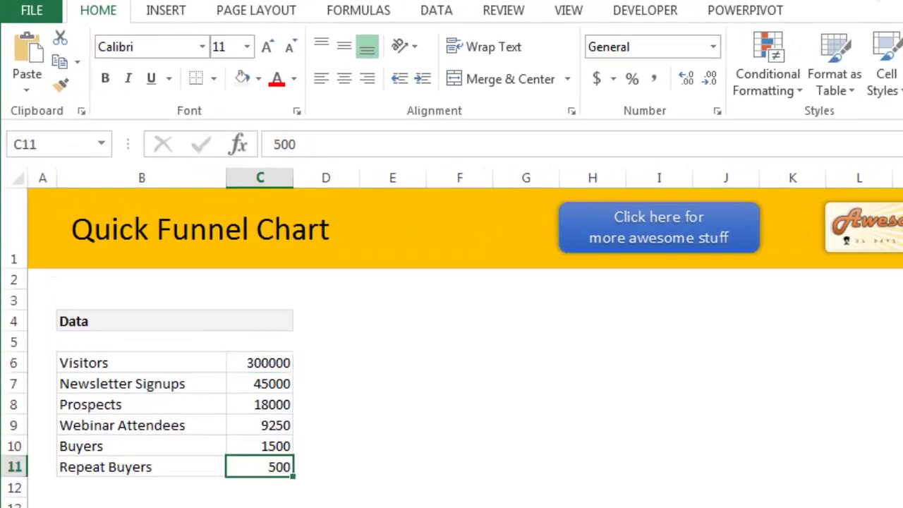
left_click(270, 444)
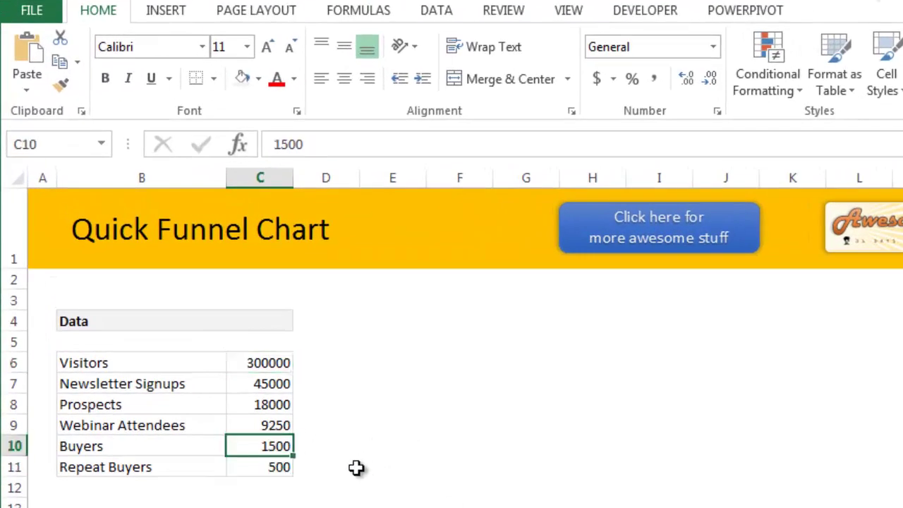
left_click(252, 472)
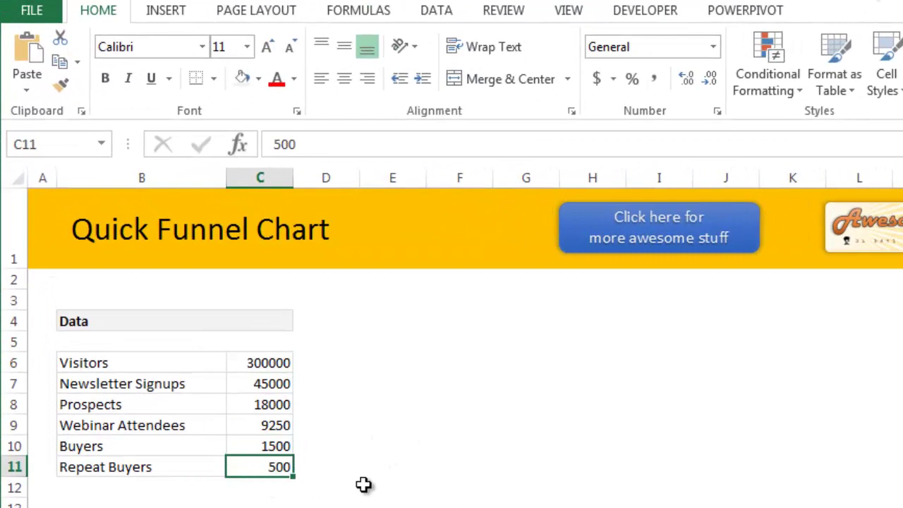
left_click_drag(263, 347, 263, 462)
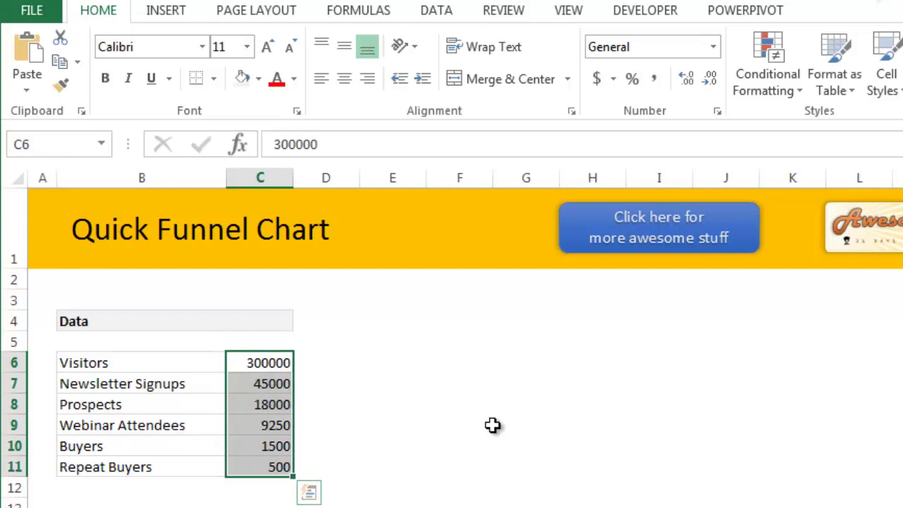
left_click(175, 12)
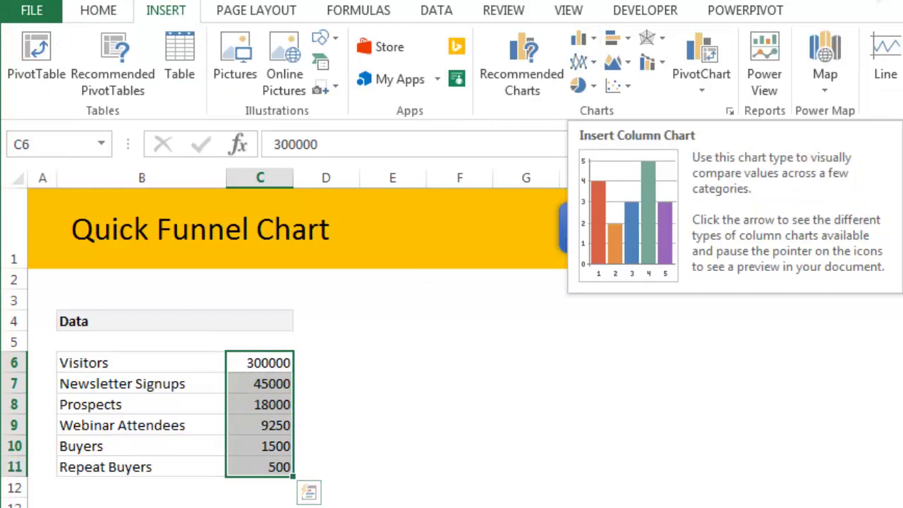
left_click(425, 496)
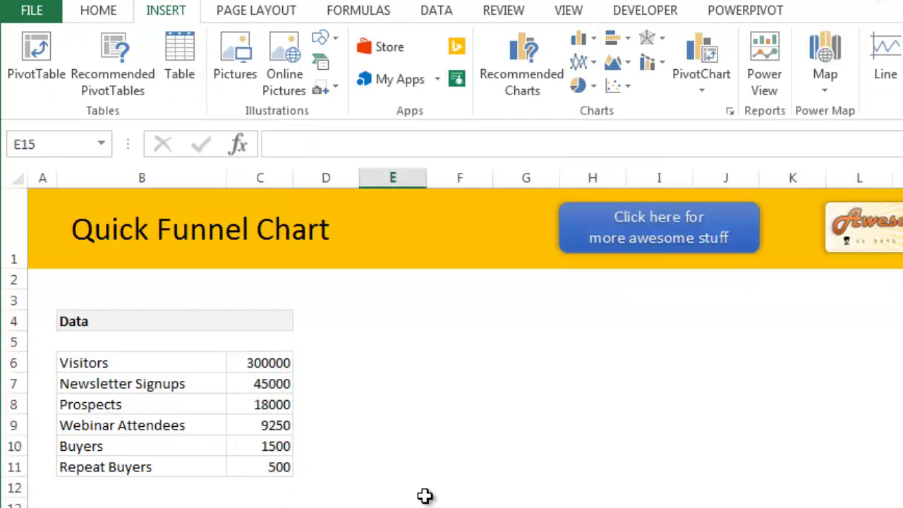
left_click(105, 20)
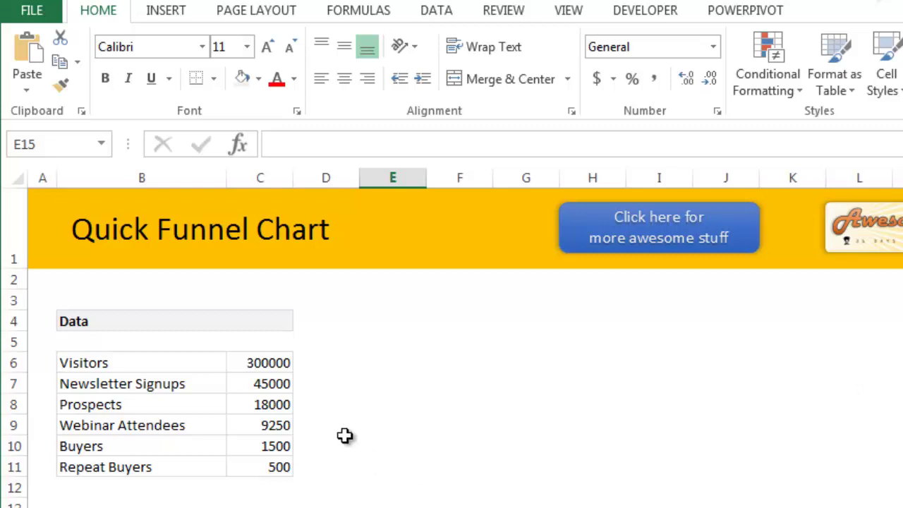
Enter =C6 in D6 and fill it down through D11
left_click(352, 364)
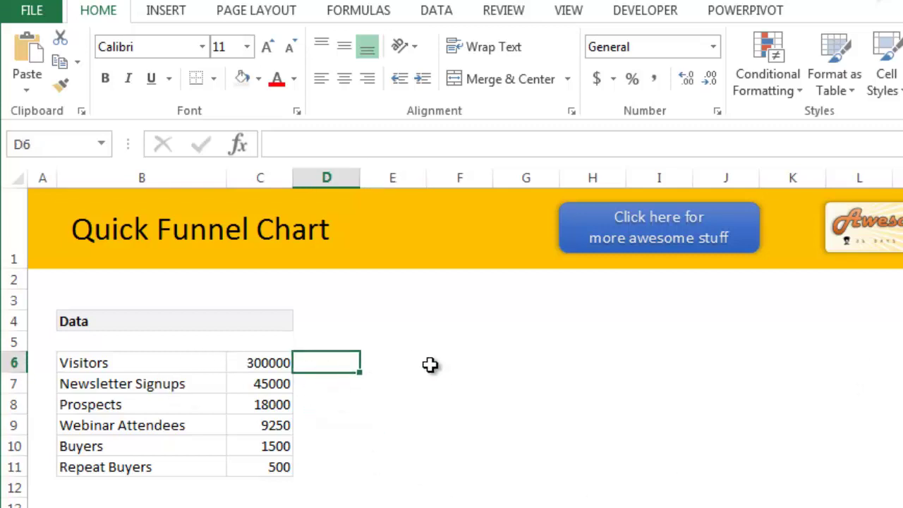
type("=")
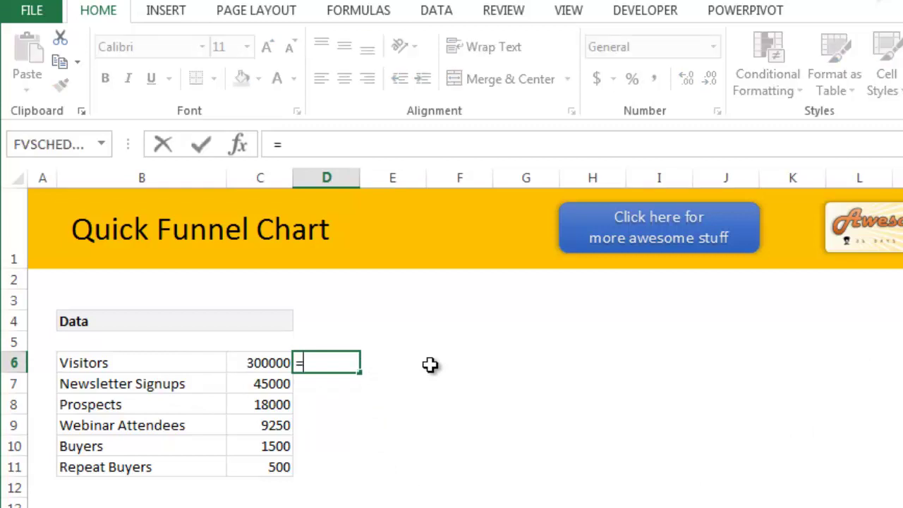
key("Left")
key("Return")
key("Up")
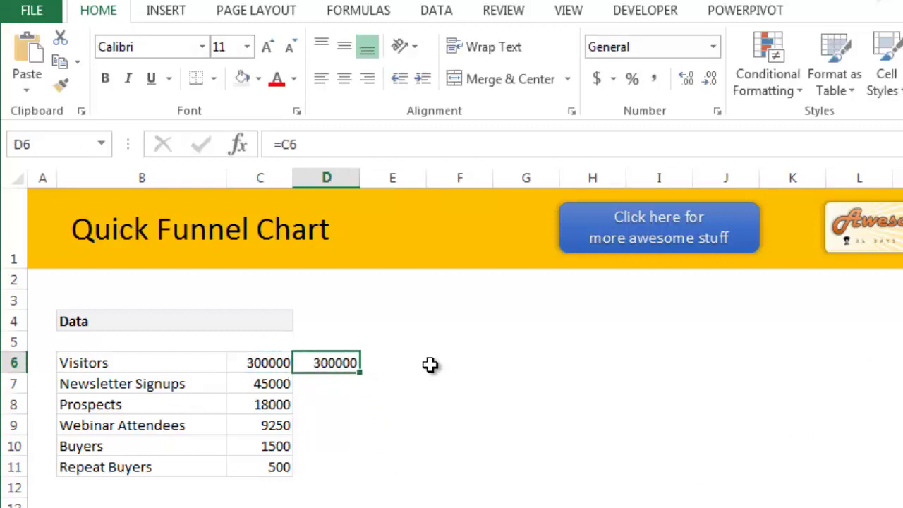
left_click_drag(360, 373, 342, 481)
left_click(479, 405)
Confirm D6 refers to C6 and compare the mirrored counts with column C
left_click_drag(278, 357, 272, 466)
left_click_drag(337, 371, 334, 461)
left_click(350, 361)
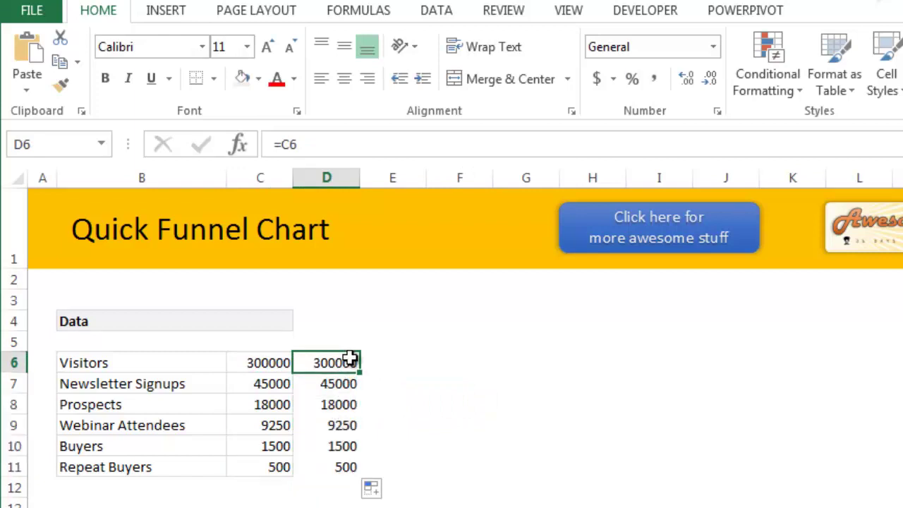
key("F2")
key("Escape")
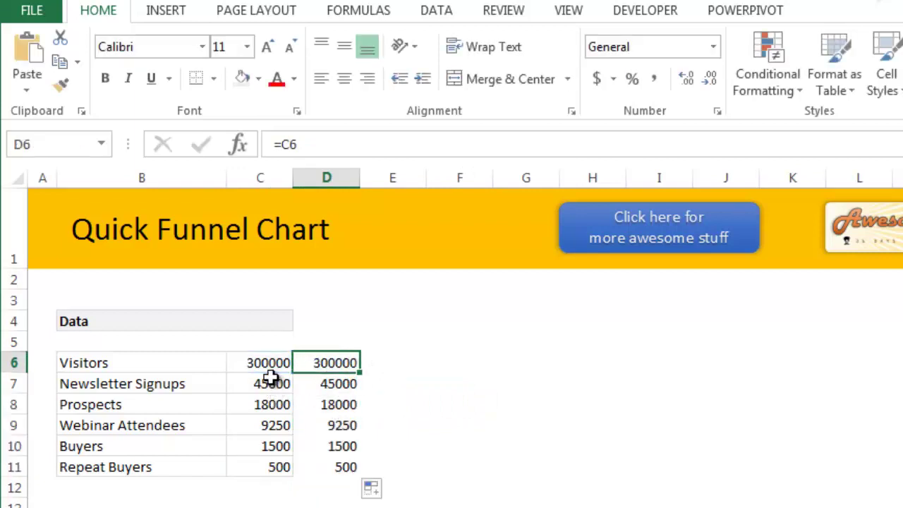
left_click_drag(272, 378, 271, 363)
left_click(361, 358)
left_click(341, 368)
left_click(262, 367)
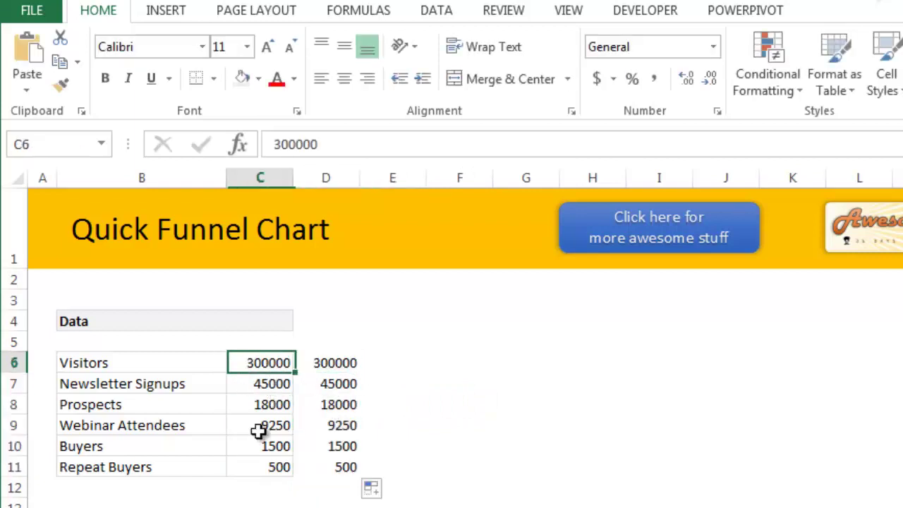
left_click_drag(258, 432, 252, 468)
left_click_drag(335, 361, 330, 467)
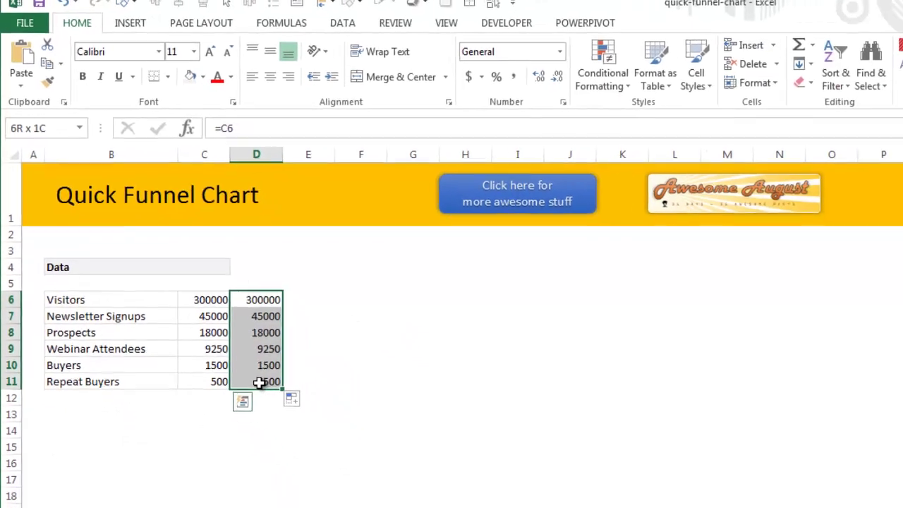
Apply the first blue Solid Fill data bars to D6:D11
left_click(601, 75)
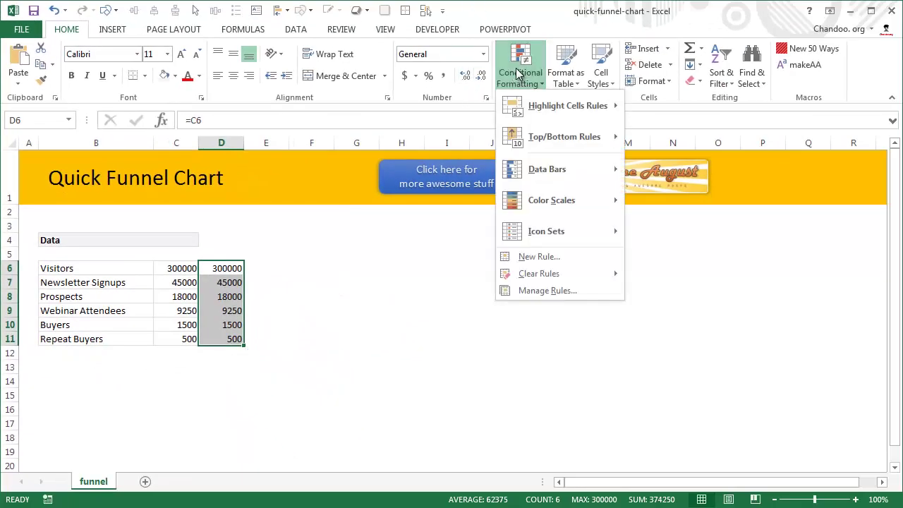
mouse_move(554, 173)
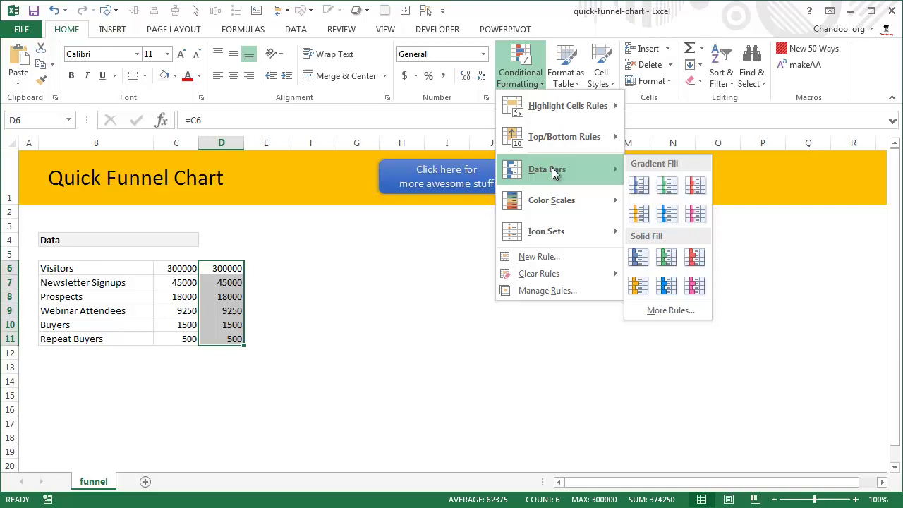
left_click(638, 257)
left_click(342, 308)
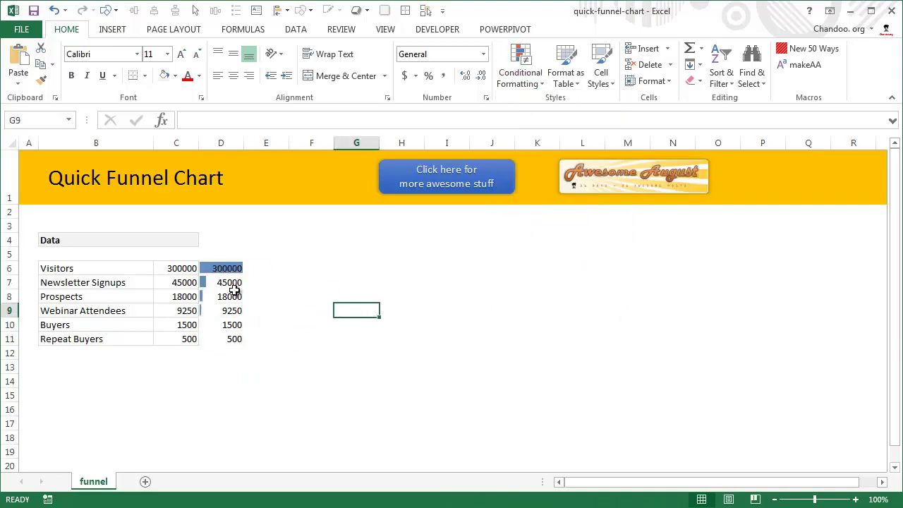
Compare the barred D6:D11 range against the original counts in column C
left_click_drag(230, 267, 234, 337)
left_click(300, 326)
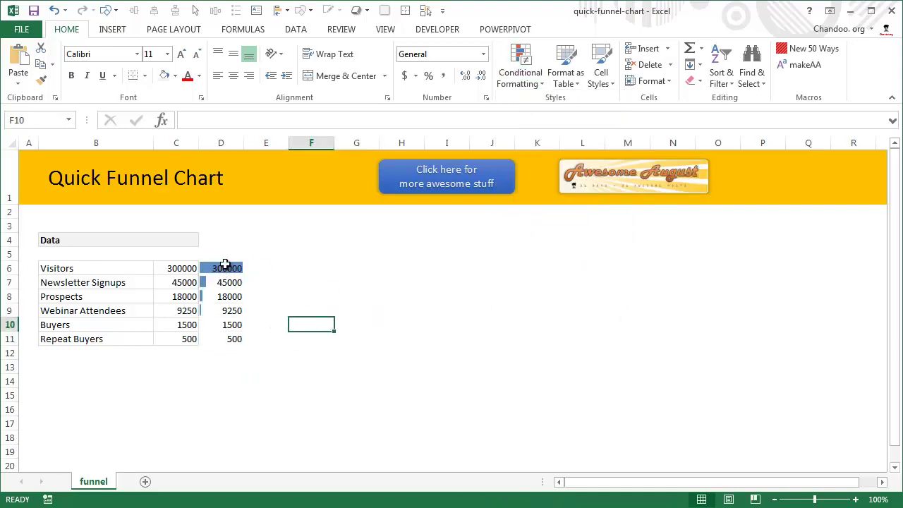
left_click_drag(225, 264, 227, 333)
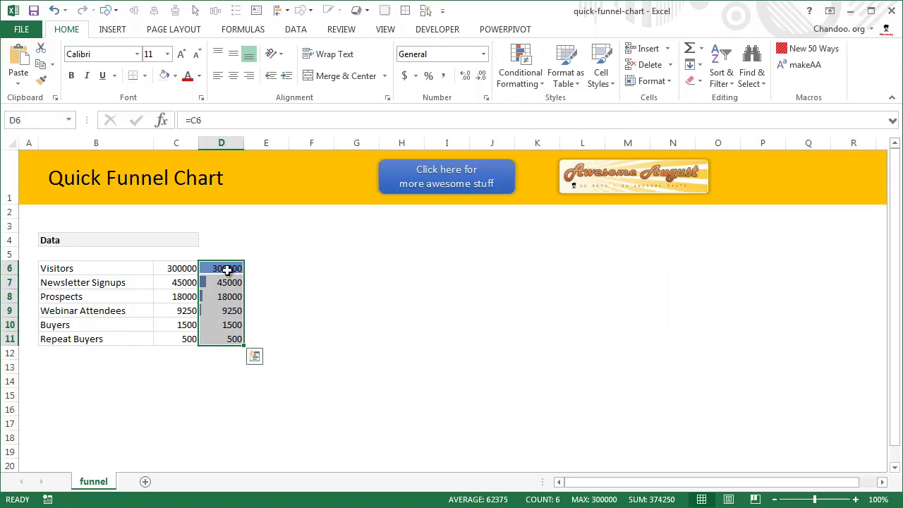
left_click_drag(178, 268, 189, 354)
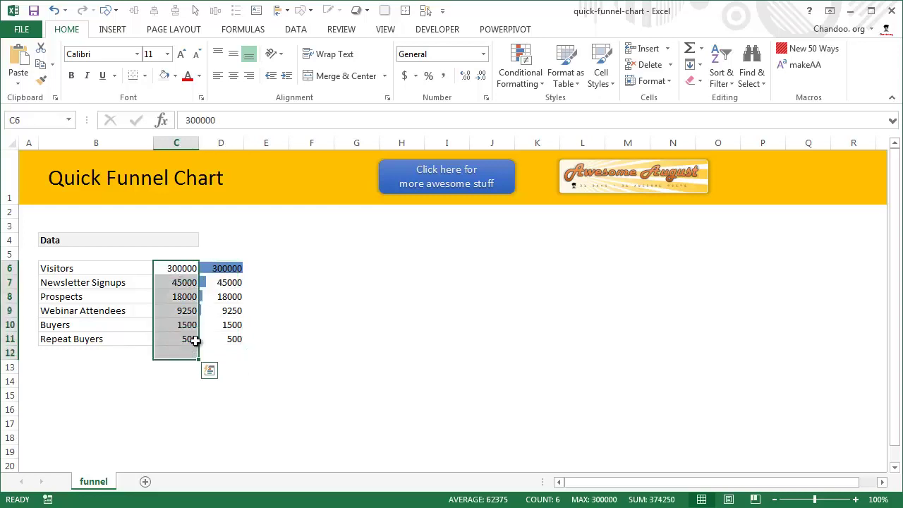
left_click(312, 316)
left_click_drag(231, 271, 236, 340)
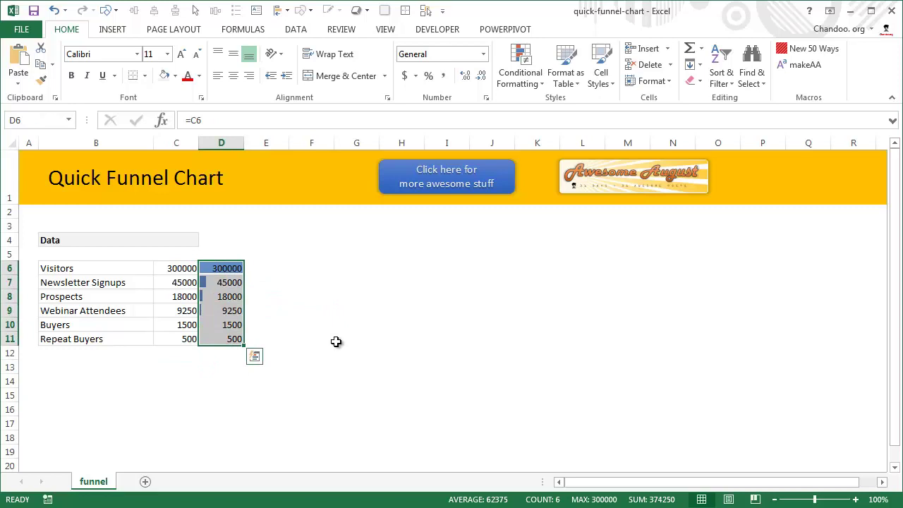
Change the Visitors count in C6 to 90000 and check the mirror in column D
left_click(177, 268)
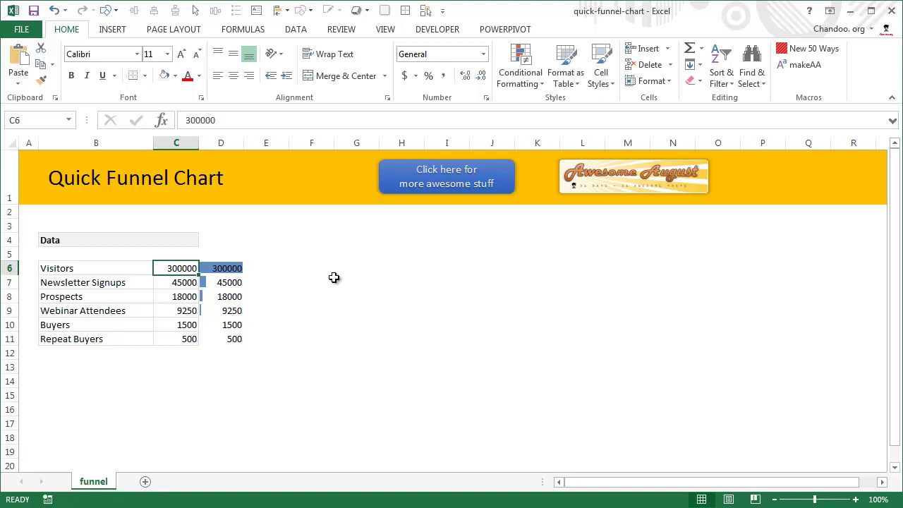
type("90")
key("Return")
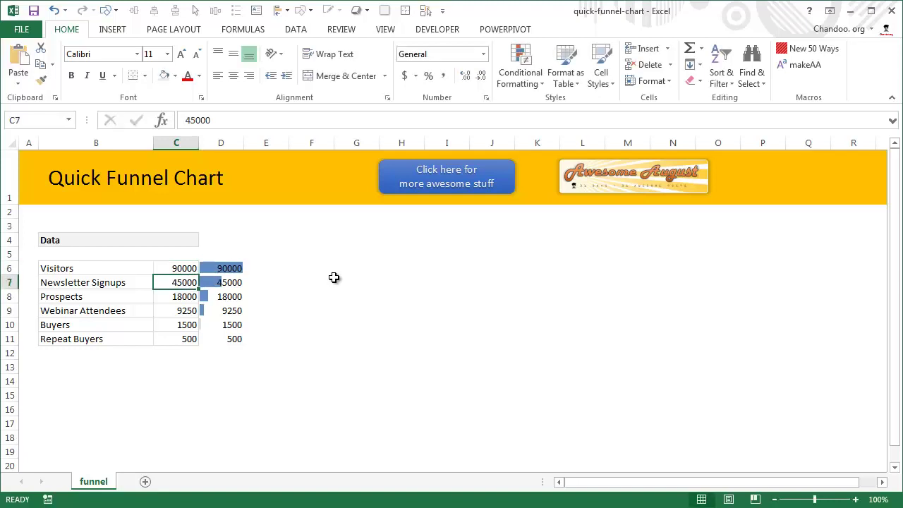
left_click(229, 337)
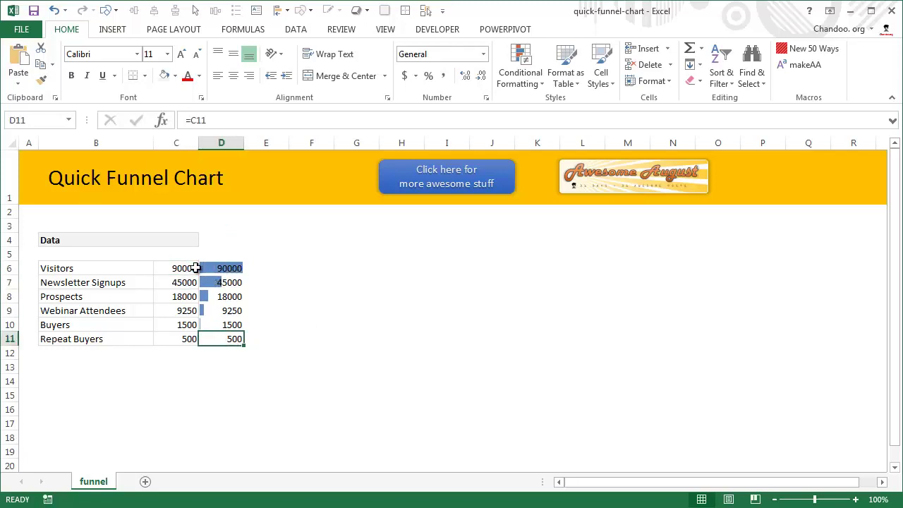
Apply blue Solid Fill data bars to C6:C11
left_click_drag(185, 268, 187, 339)
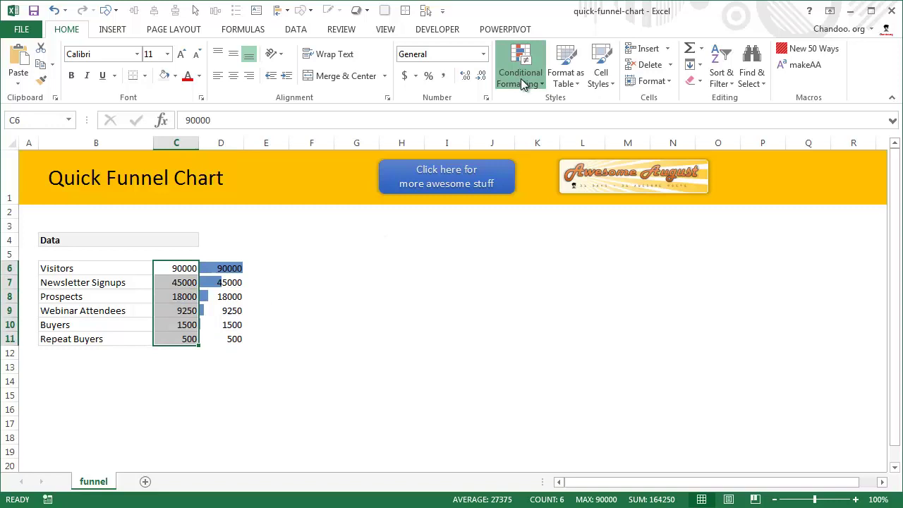
left_click(520, 79)
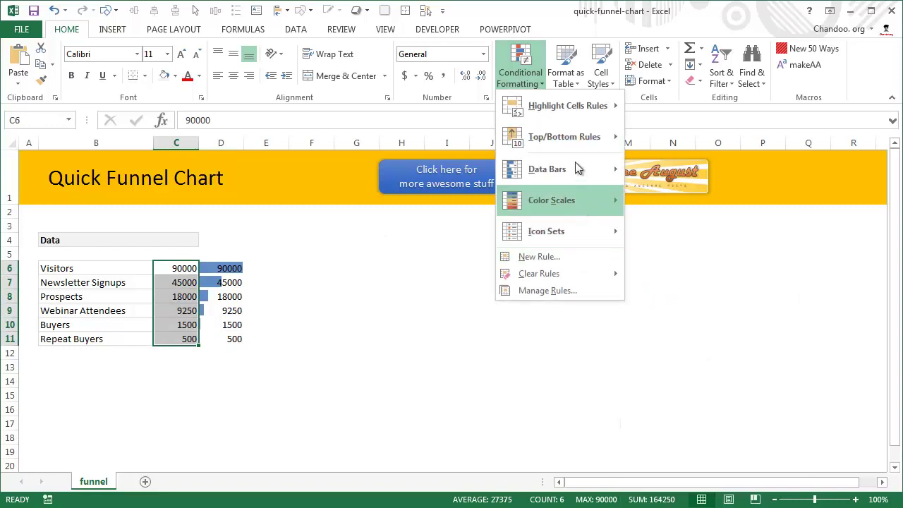
mouse_move(574, 164)
left_click(643, 265)
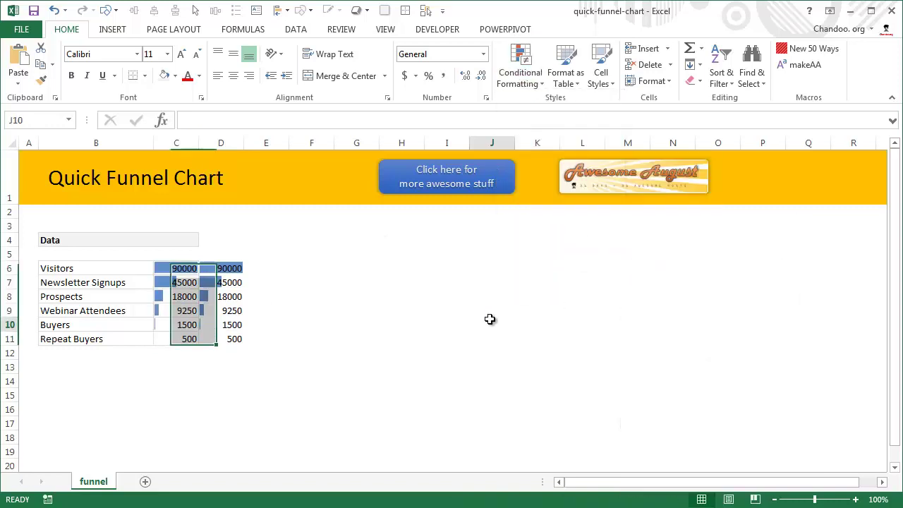
left_click(489, 321)
left_click_drag(173, 268, 185, 338)
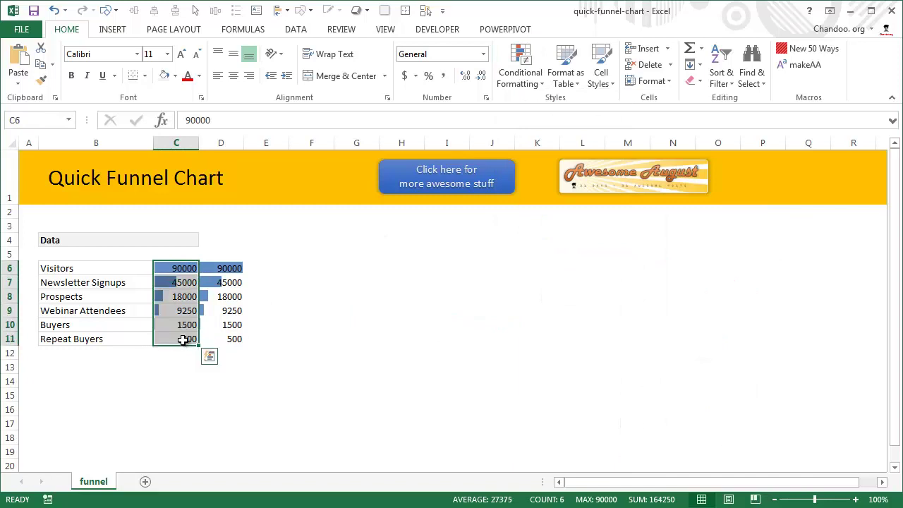
left_click_drag(185, 268, 187, 339)
Edit column C's data bar rule to set Bar Direction to Right-to-Left
left_click(522, 77)
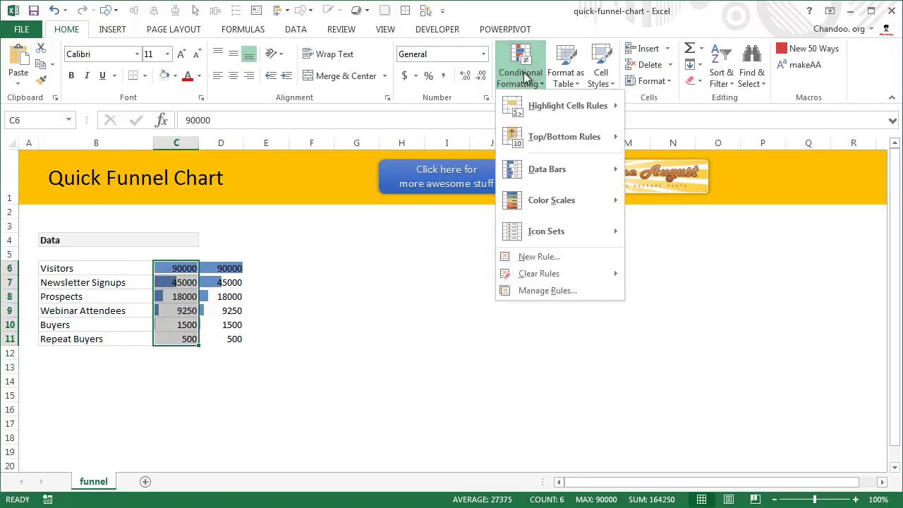
left_click(525, 295)
double_click(333, 272)
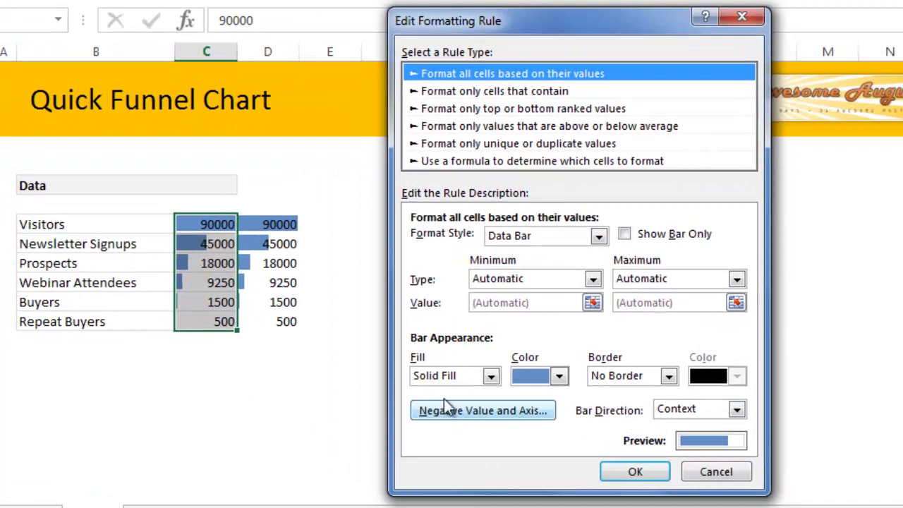
left_click(673, 413)
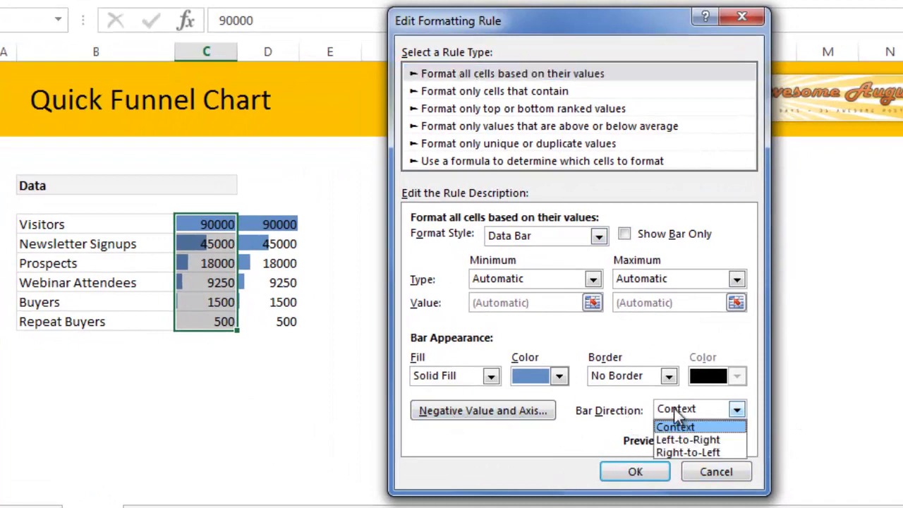
left_click(687, 452)
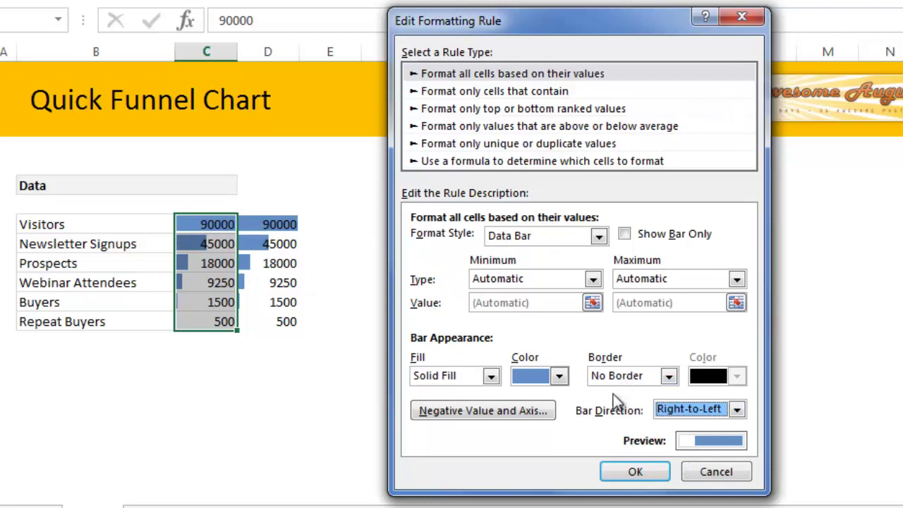
left_click(634, 471)
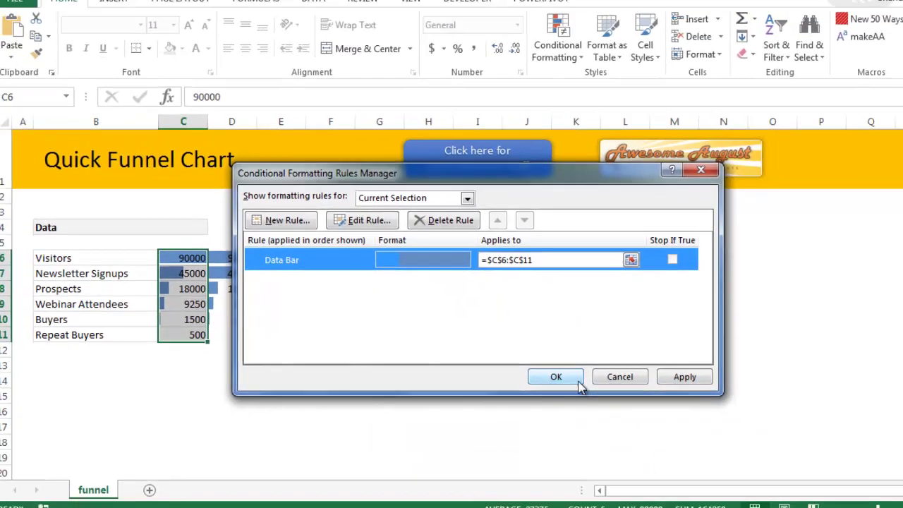
left_click(678, 374)
left_click_drag(178, 272, 235, 339)
left_click(340, 233)
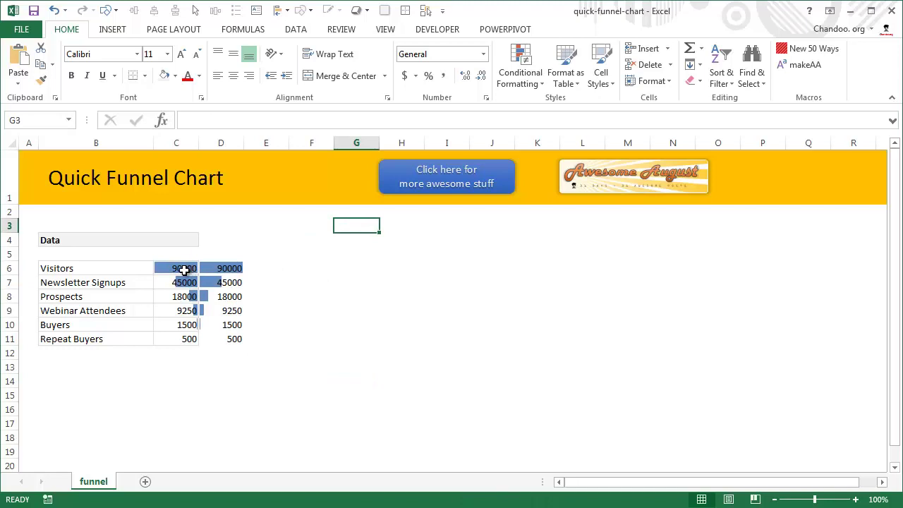
Tick Show Bar Only in the data bar rule for C6:C11
left_click_drag(183, 270, 233, 343)
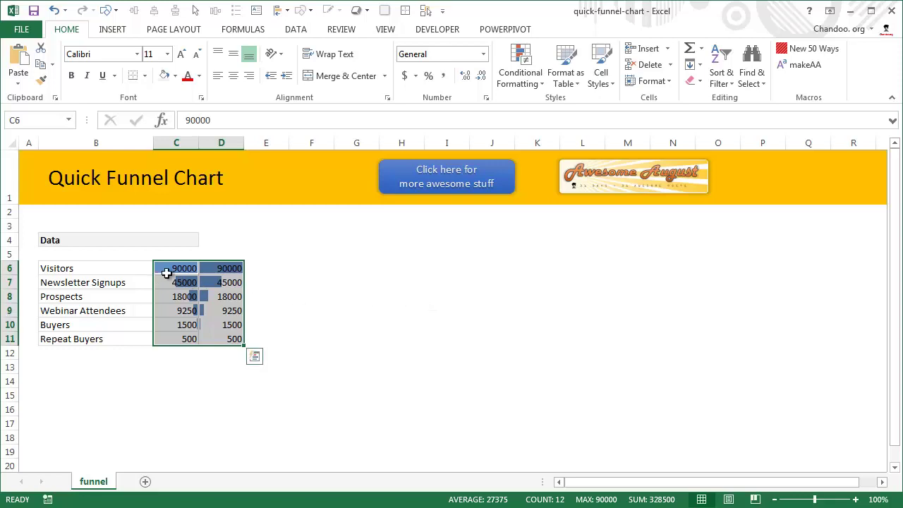
left_click_drag(167, 273, 180, 340)
left_click(527, 81)
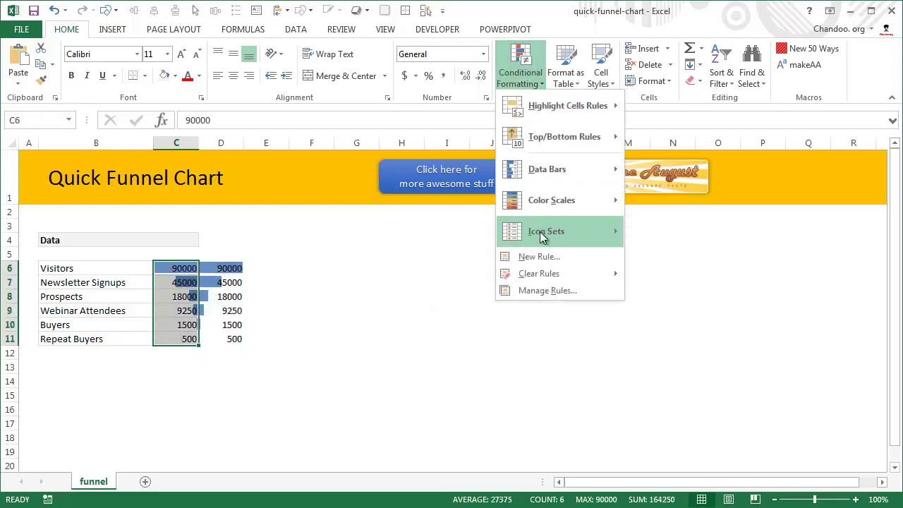
left_click(550, 291)
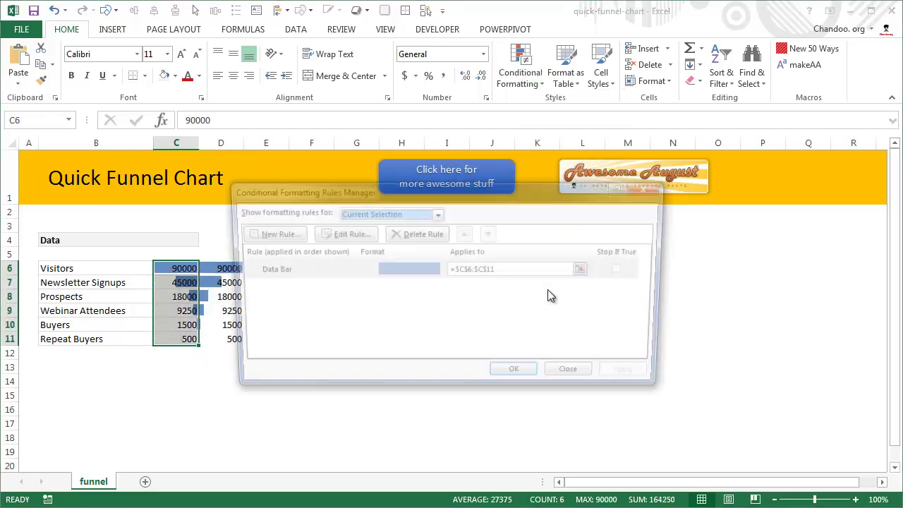
left_click(400, 273)
double_click(399, 273)
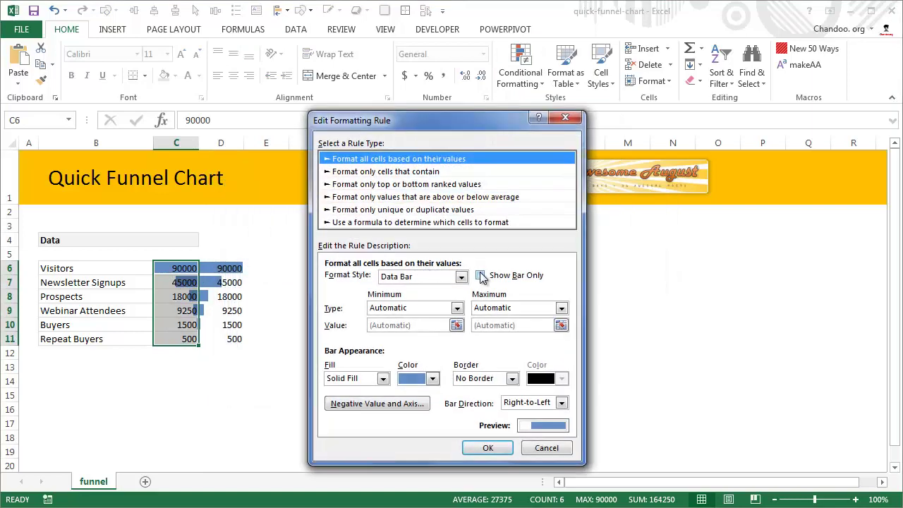
left_click(493, 448)
left_click(518, 377)
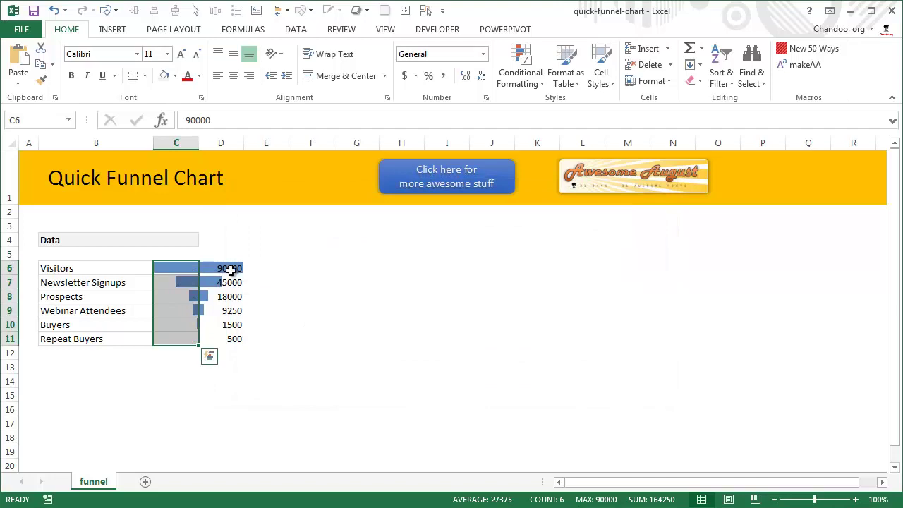
Tick Show Bar Only in the data bar rule for D6:D11
left_click_drag(232, 268, 235, 340)
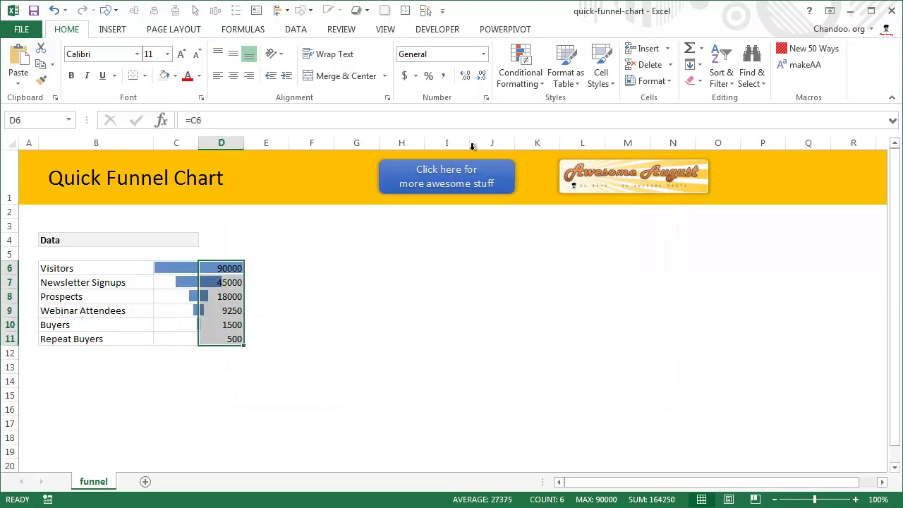
left_click(520, 78)
left_click(536, 290)
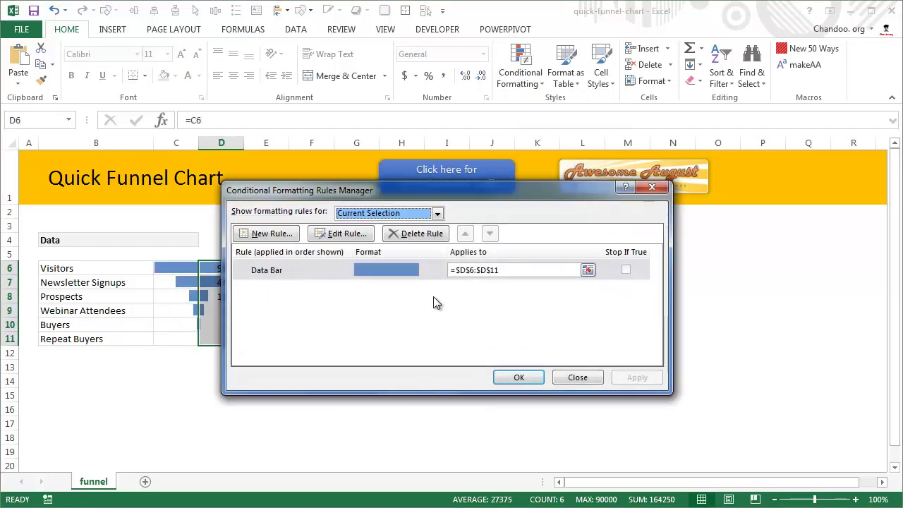
left_click(379, 269)
double_click(379, 269)
left_click(480, 275)
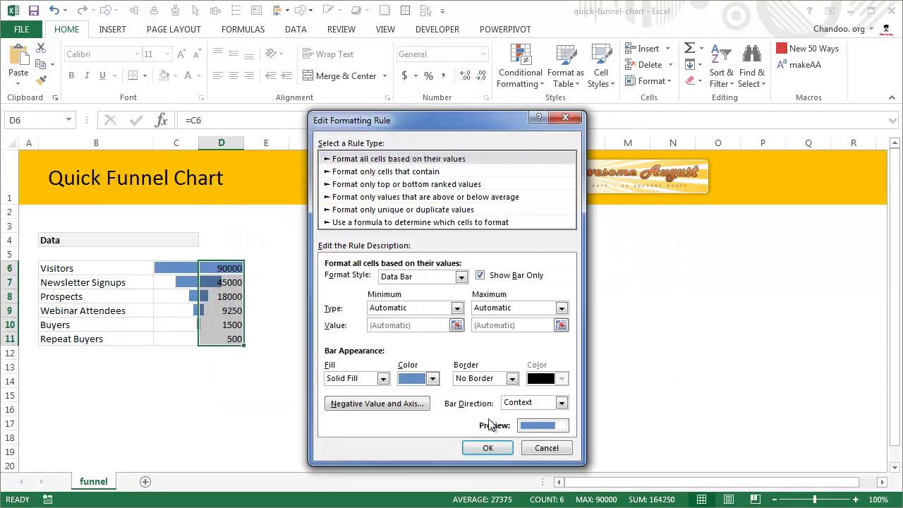
left_click(488, 449)
Give C6:D11 an outline border and horizontal row lines, with no vertical divider between C and D
left_click(515, 376)
left_click(409, 381)
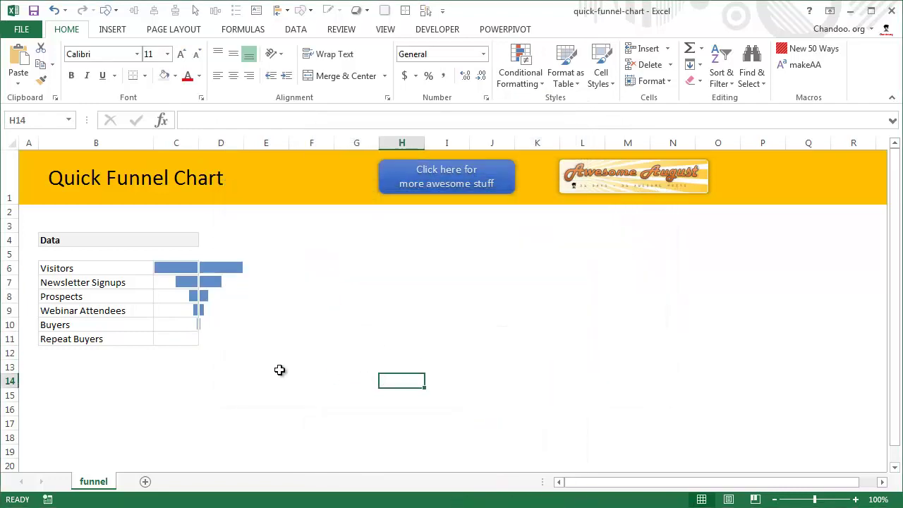
left_click_drag(176, 268, 222, 338)
key("ctrl+1")
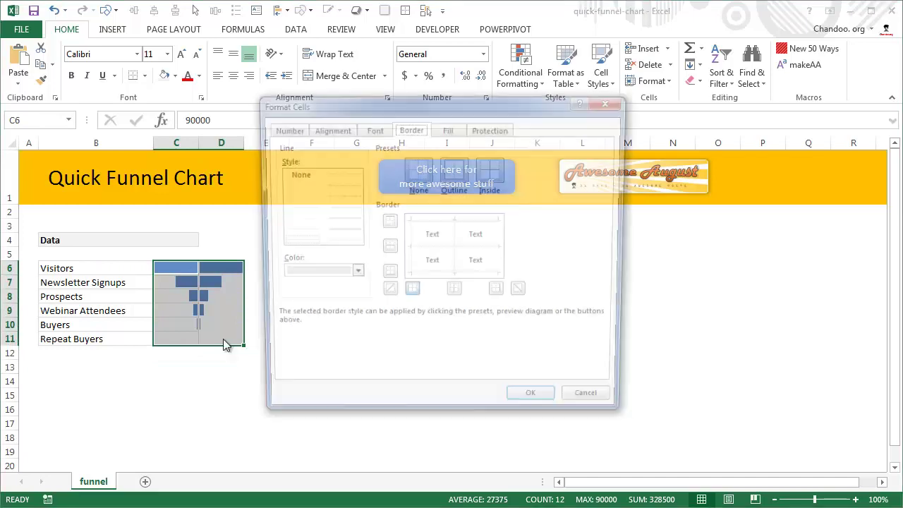
left_click(454, 293)
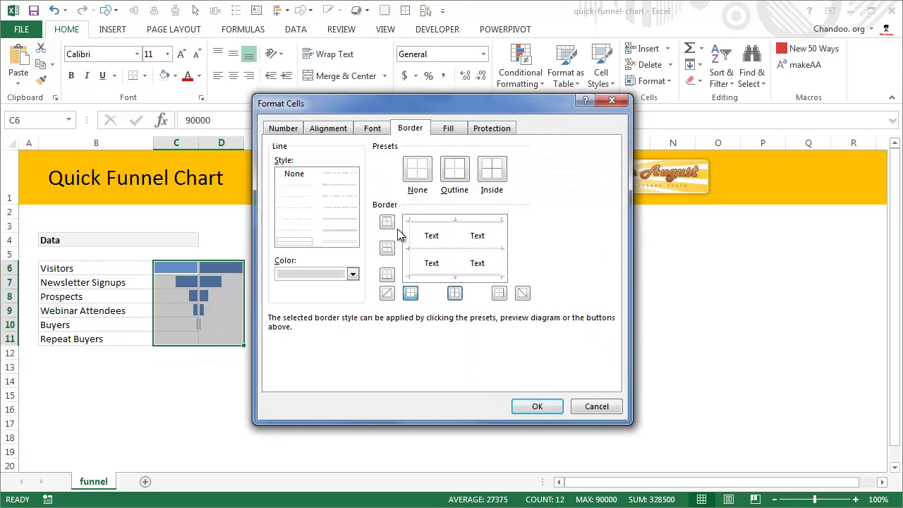
left_click(454, 172)
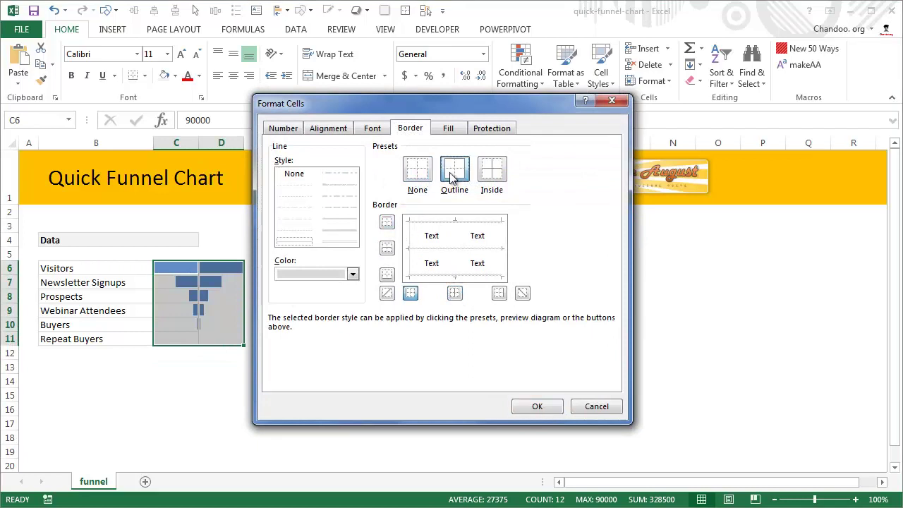
left_click(386, 248)
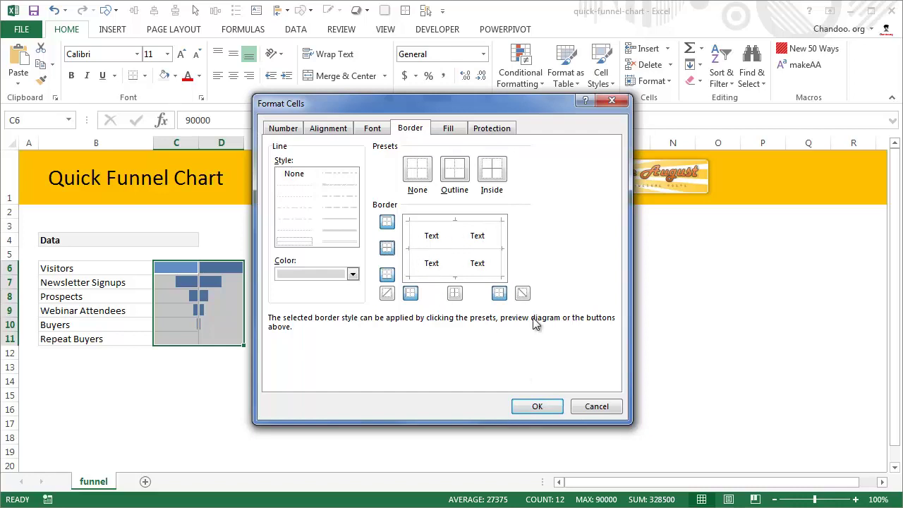
left_click(537, 407)
left_click(524, 341)
left_click(359, 337)
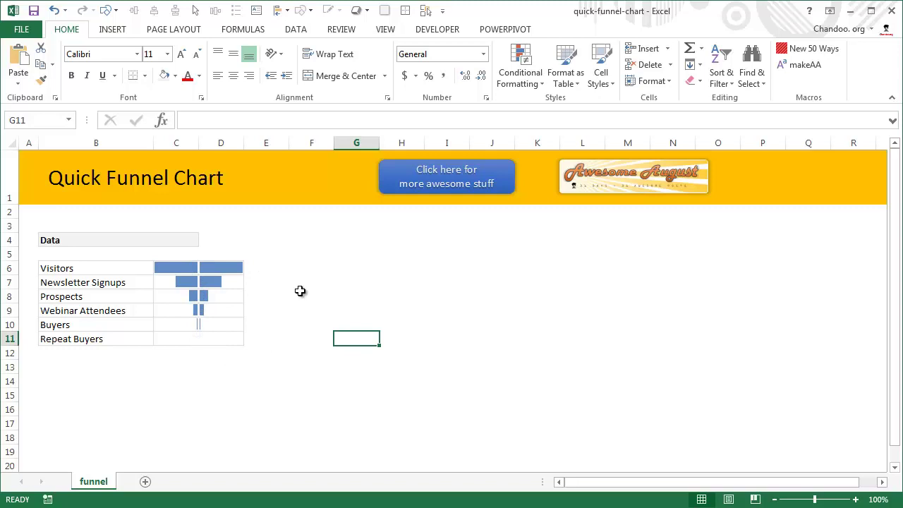
left_click(311, 267)
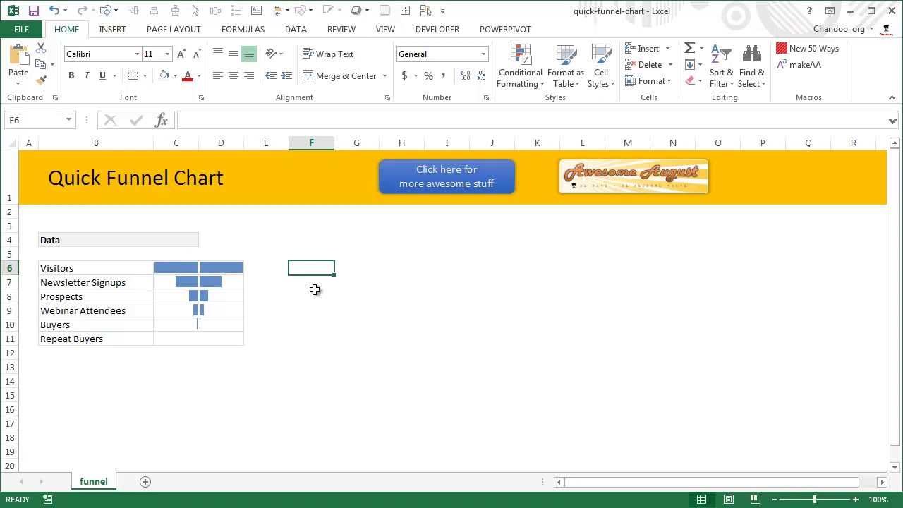
left_click(186, 268)
left_click(254, 266)
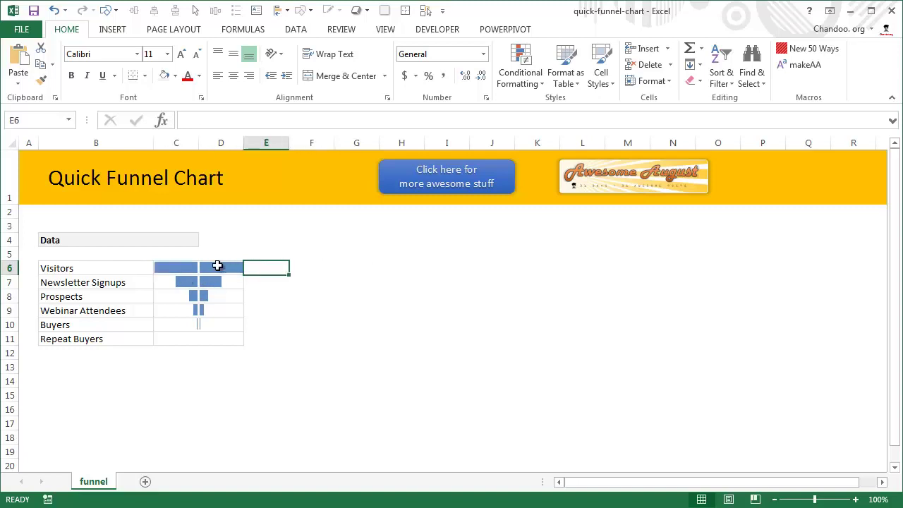
left_click(186, 262)
left_click(237, 270)
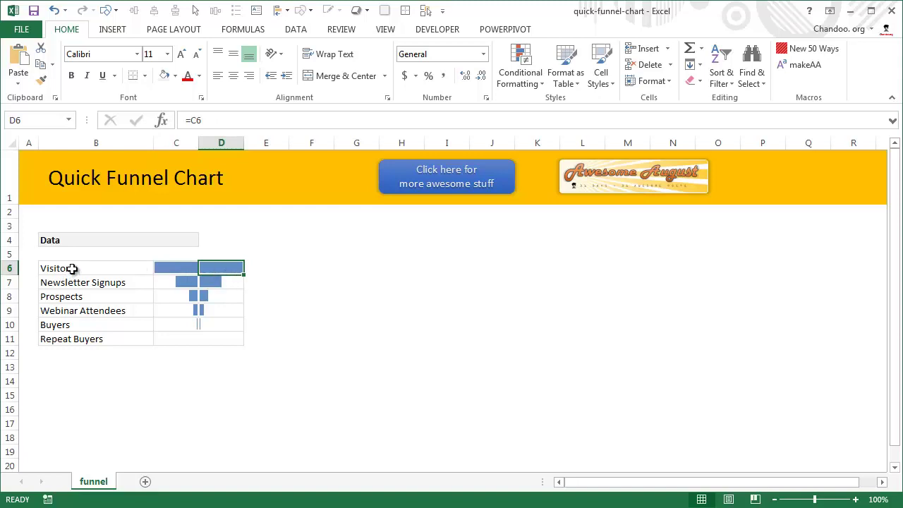
left_click_drag(71, 269, 139, 345)
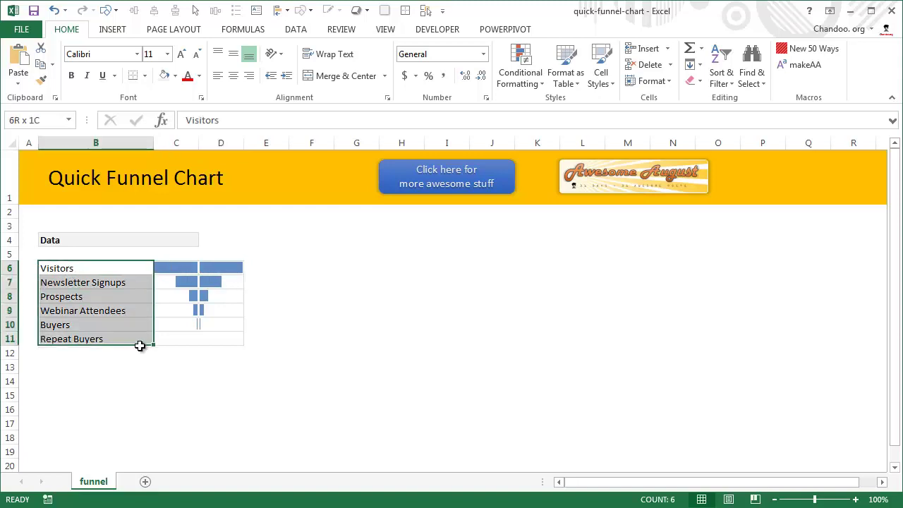
left_click(110, 32)
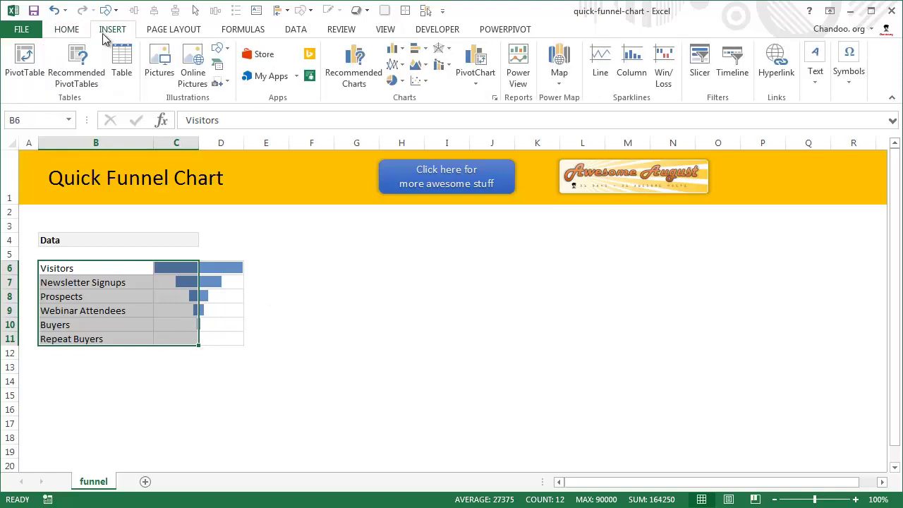
left_click(417, 48)
left_click(424, 105)
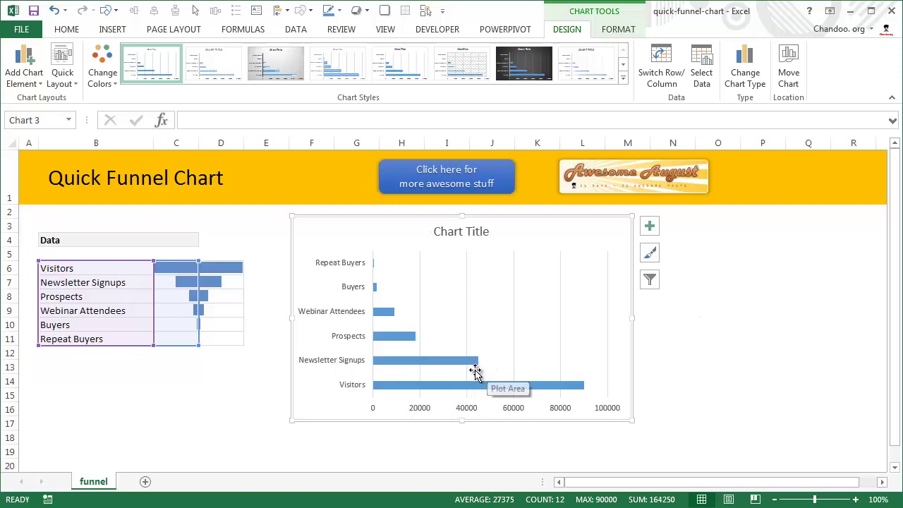
mouse_move(506, 382)
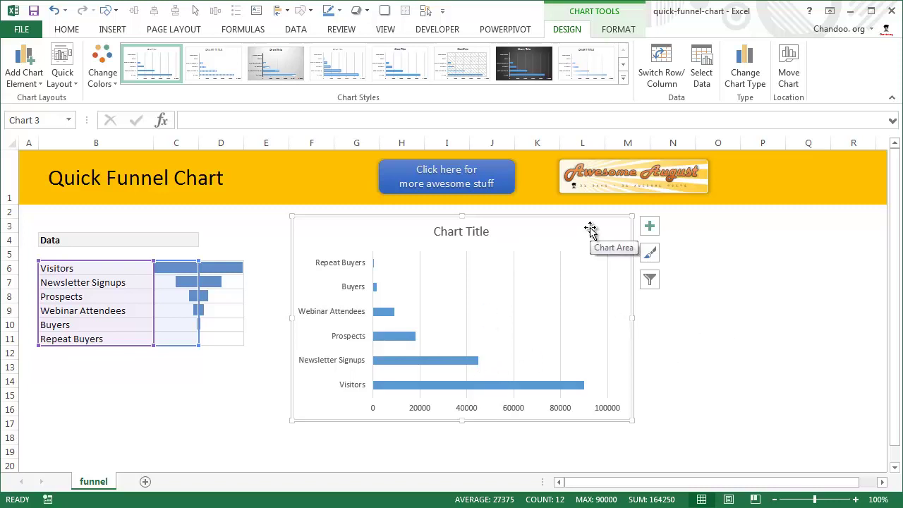
key("Delete")
left_click(355, 267)
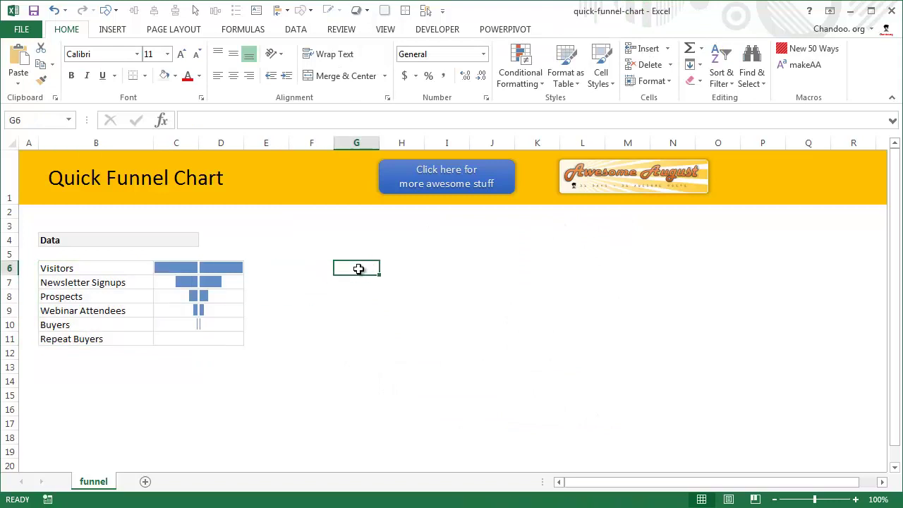